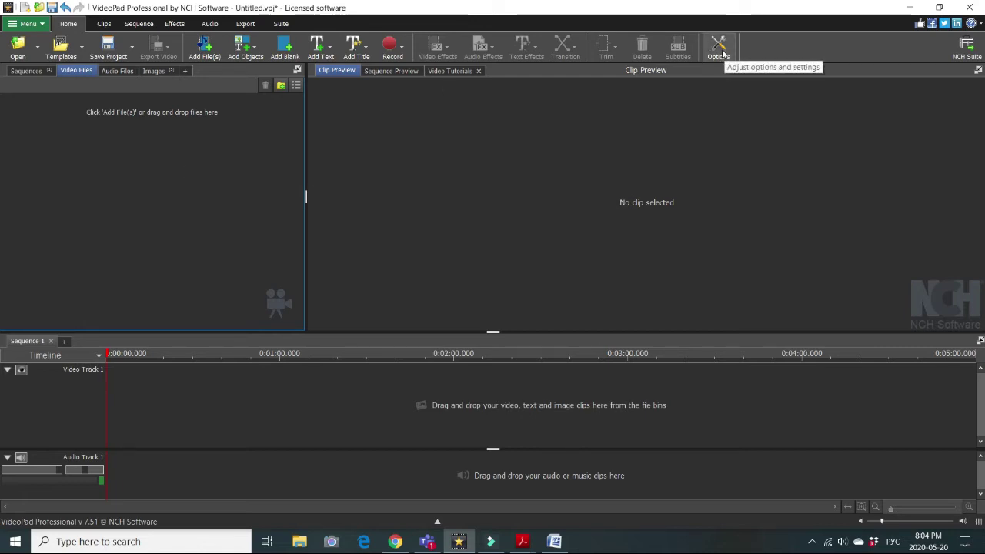
Set the default still image duration to 0.75 seconds in the Media options
click(719, 51)
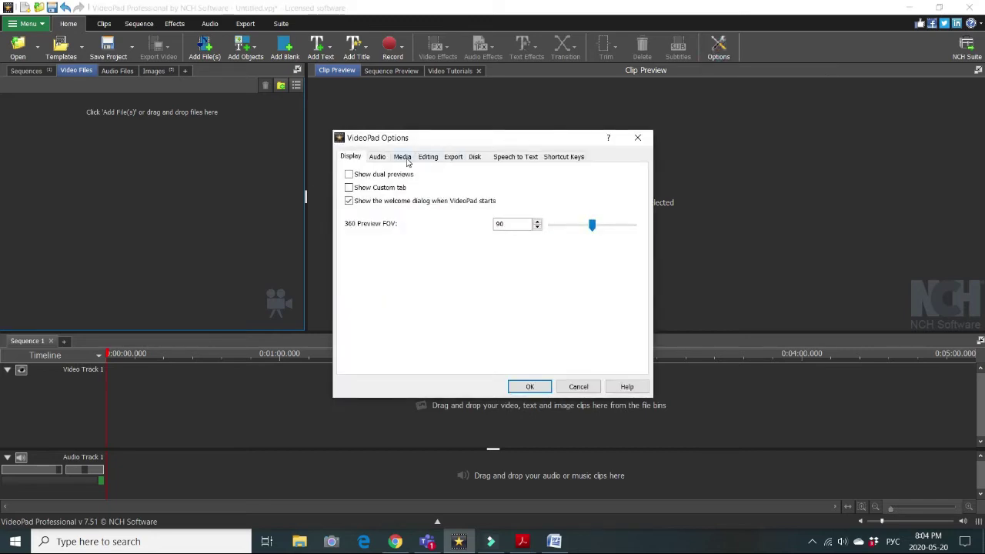
click(406, 158)
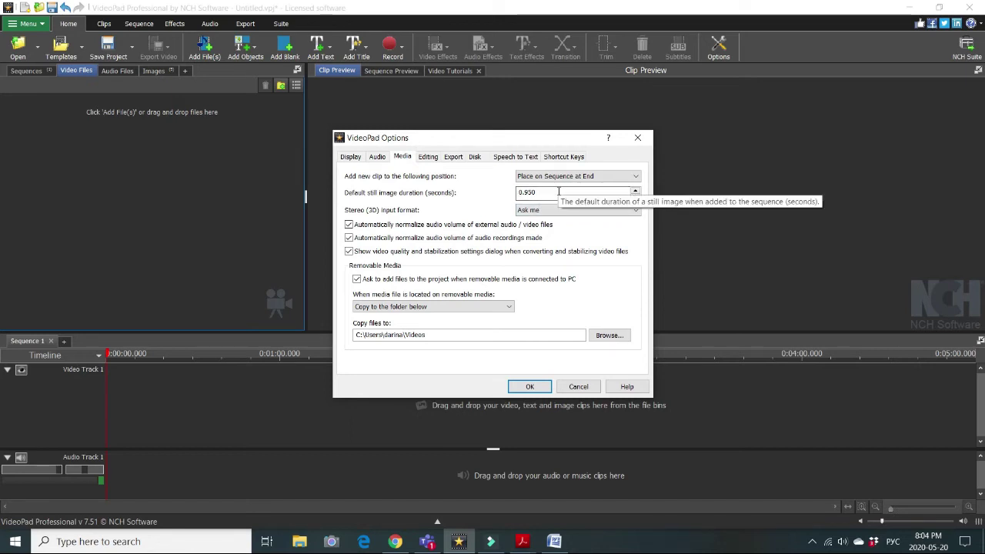
mouse_move(549, 193)
click(549, 192)
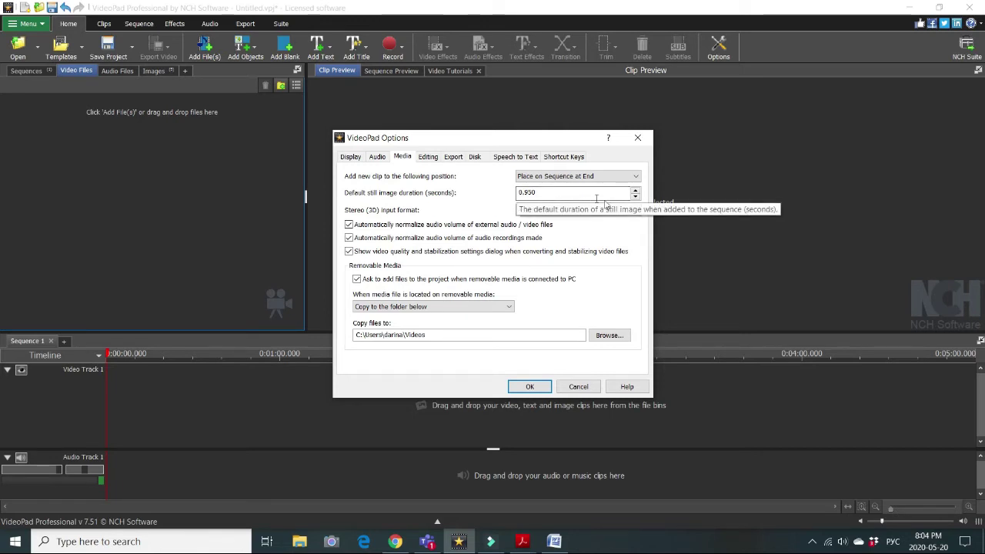
click(636, 192)
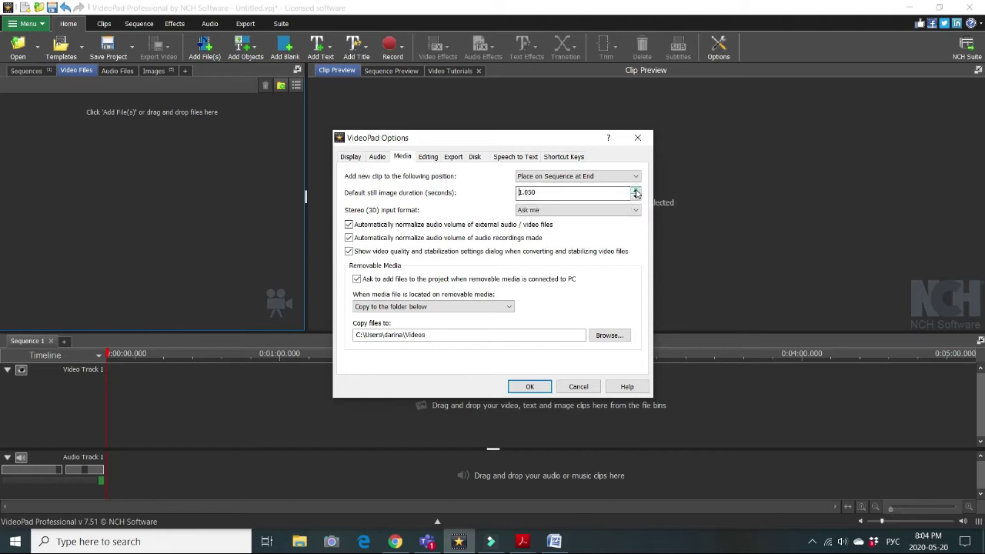
click(636, 197)
click(636, 197)
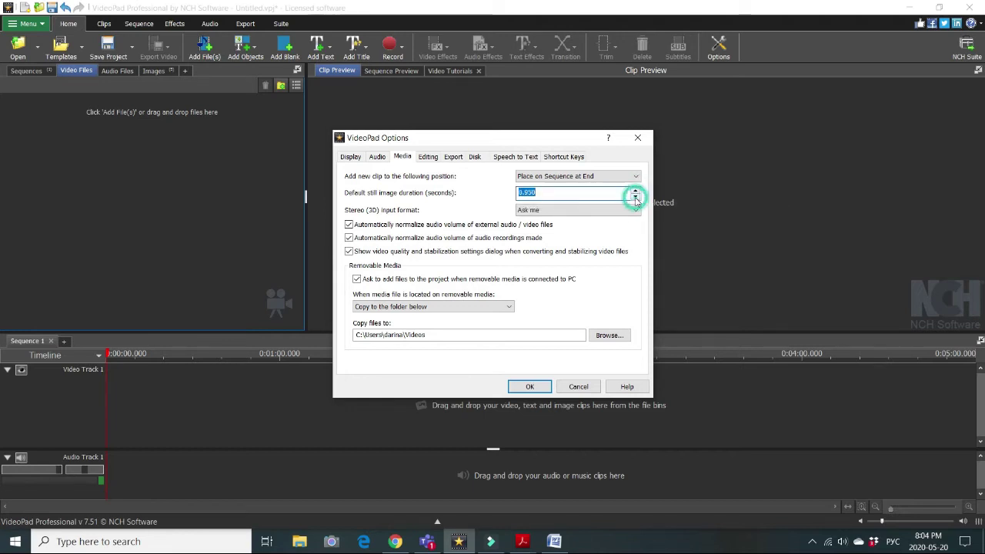
click(540, 192)
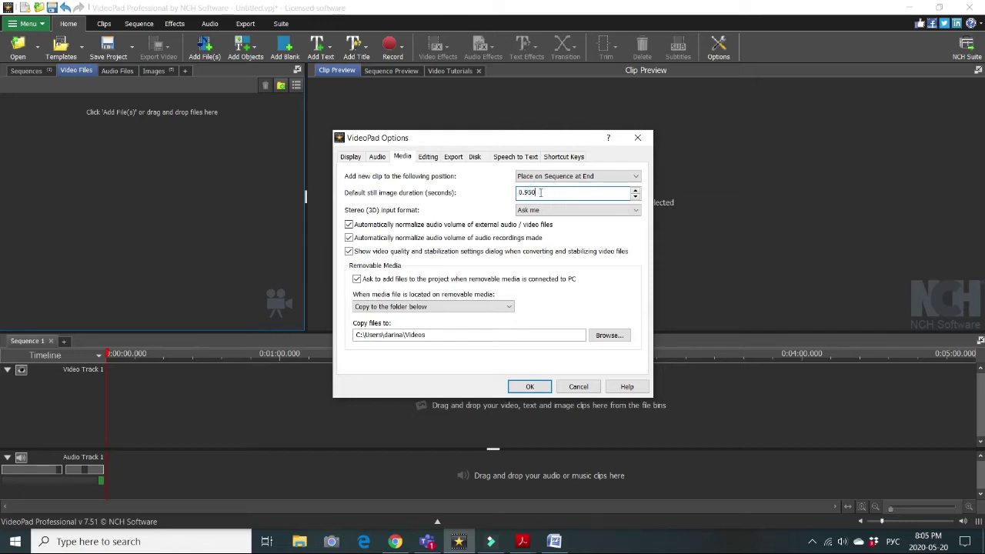
key(BackSpace)
text(5)
click(529, 387)
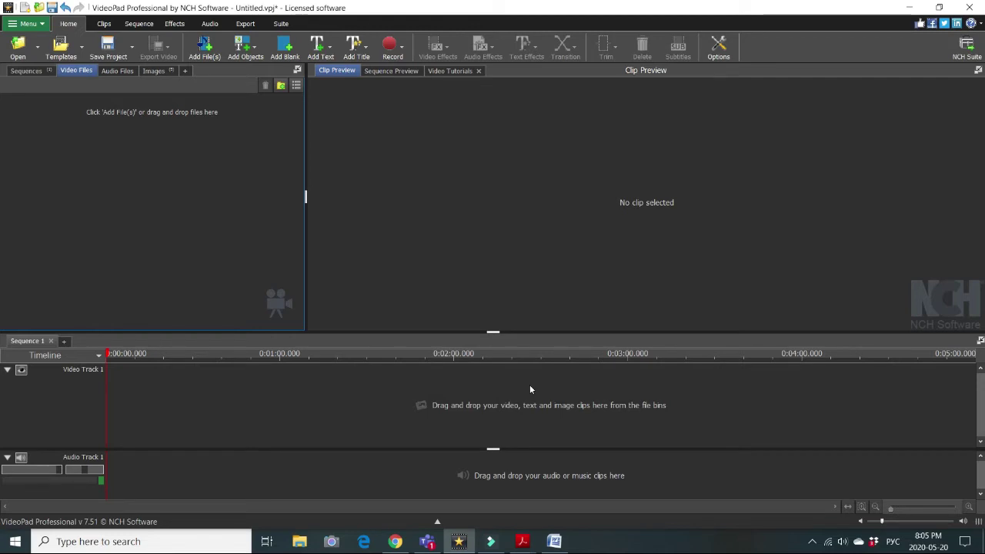
Import image 1 through image 5 from the OneDrive Pictures folder
click(187, 208)
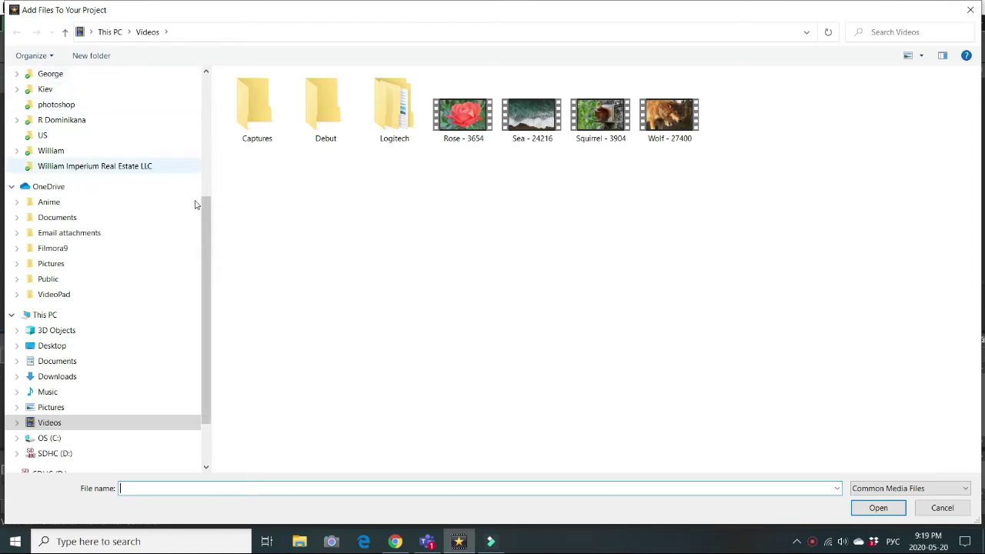
drag(205, 231, 212, 71)
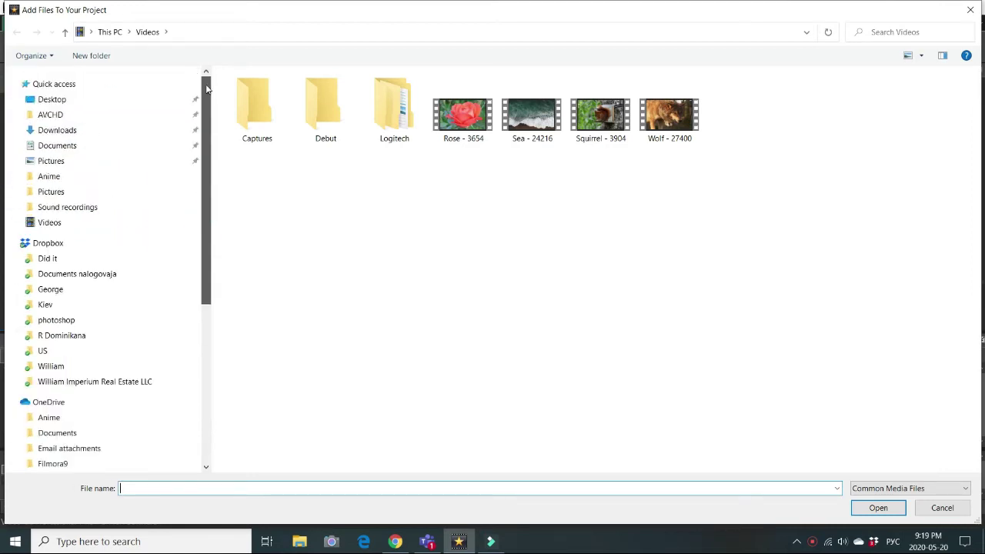
click(63, 193)
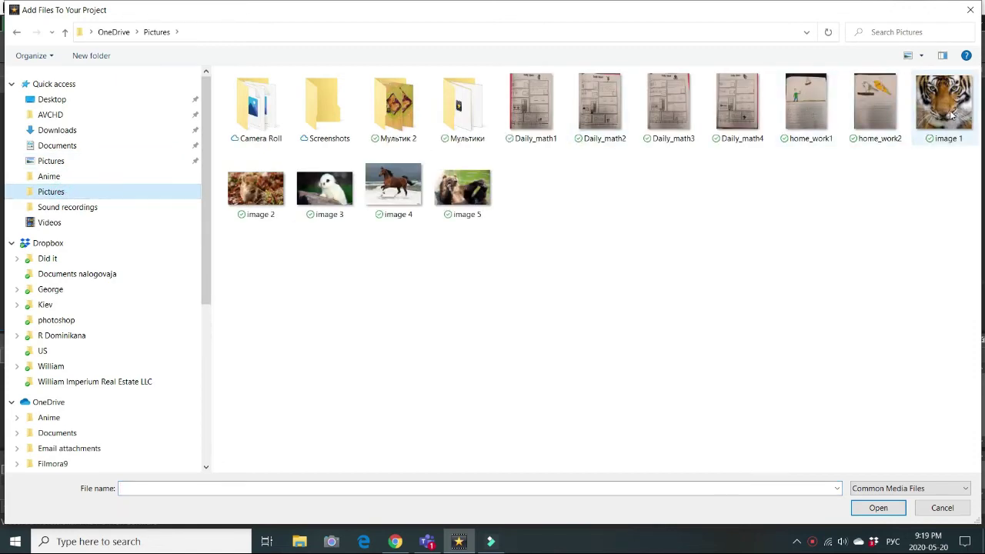
click(952, 114)
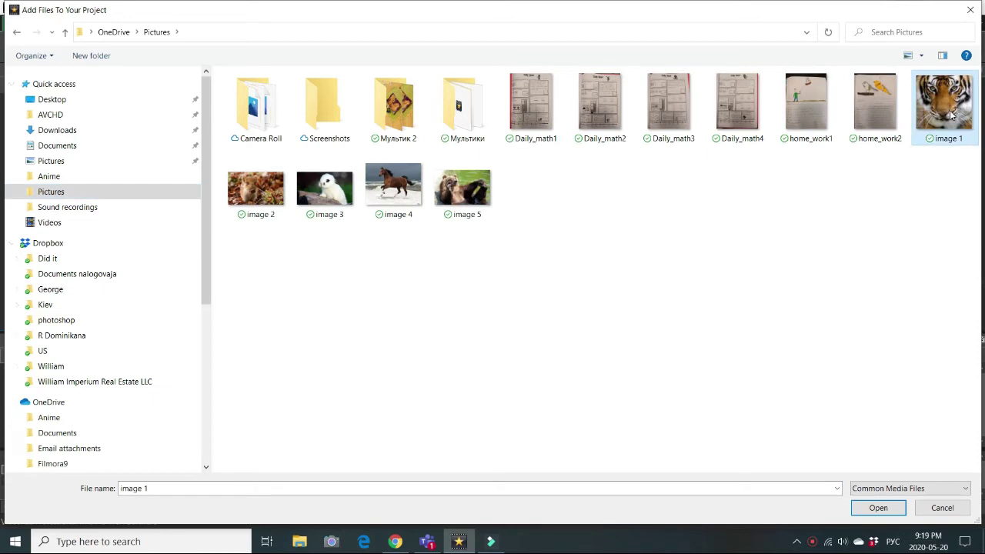
key(shift+Right)
key(shift+Right)
key(shift+Right)
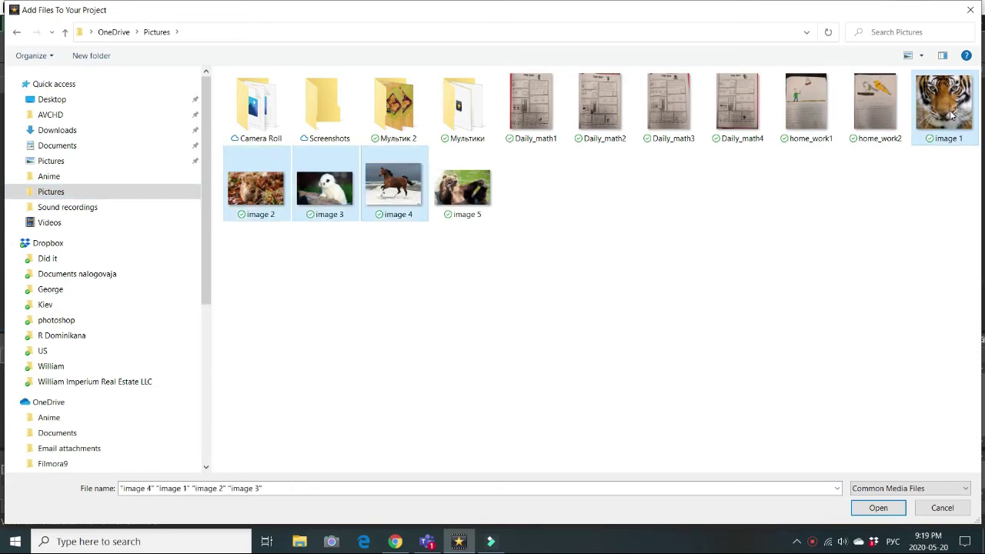
key(shift+Right)
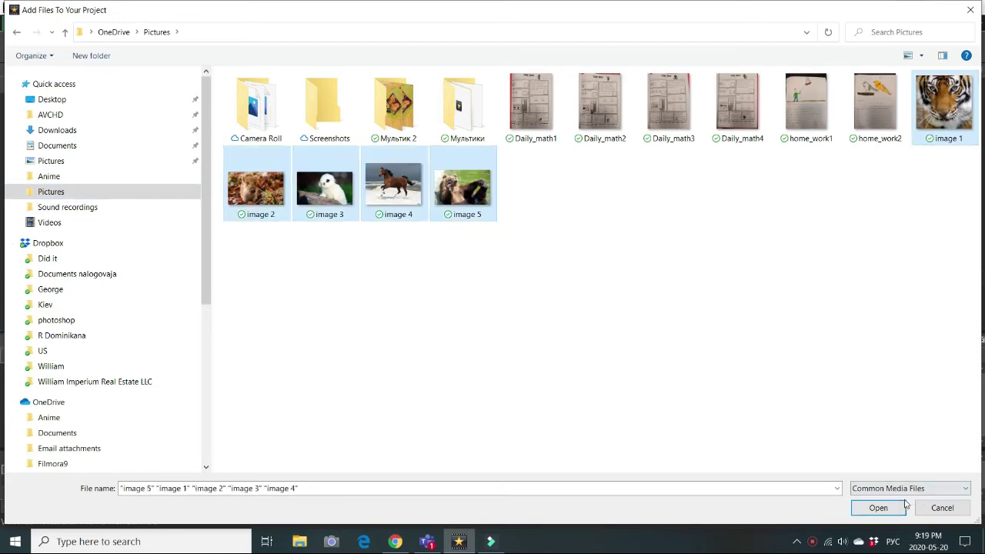
click(889, 511)
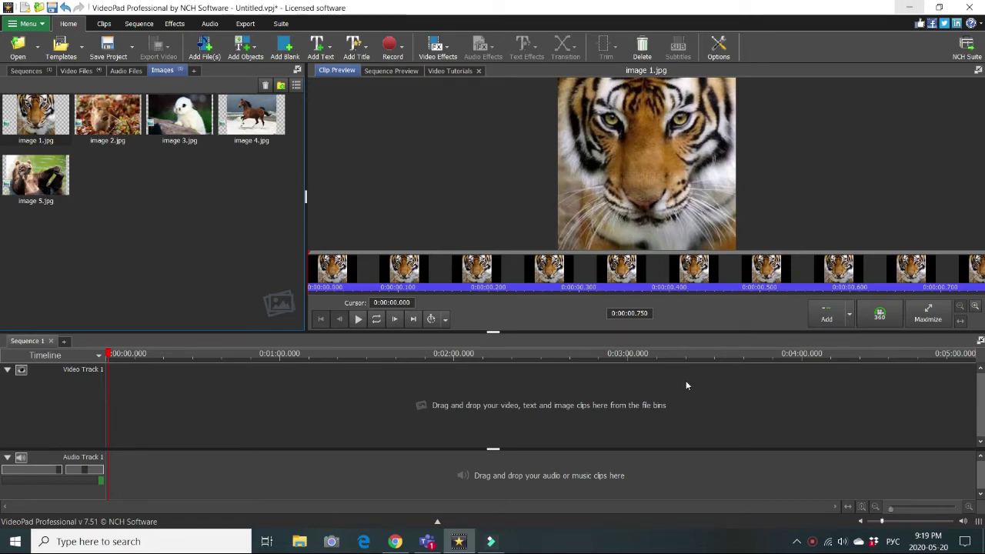
Import the Rose, Sea, Squirrel and Wolf videos from the Videos folder
click(205, 61)
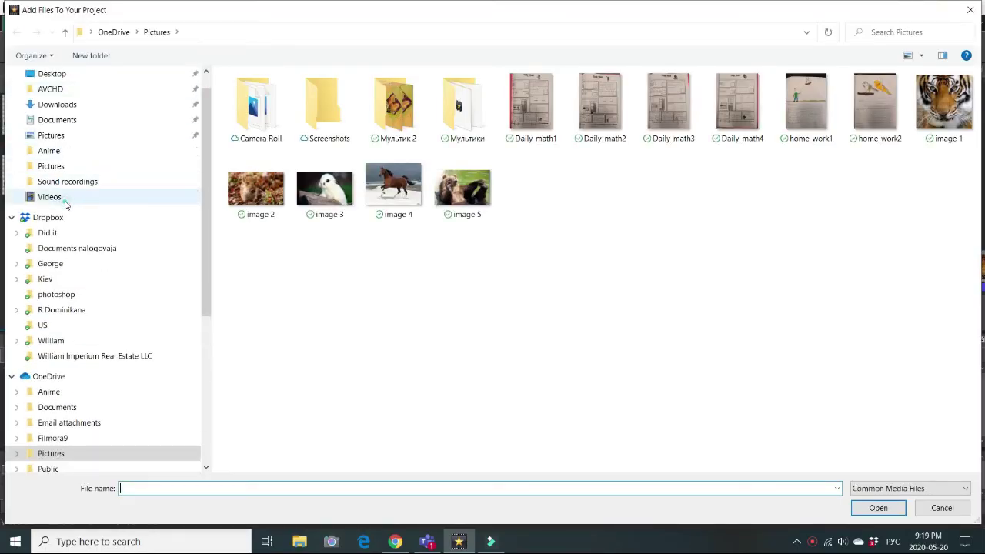
click(65, 202)
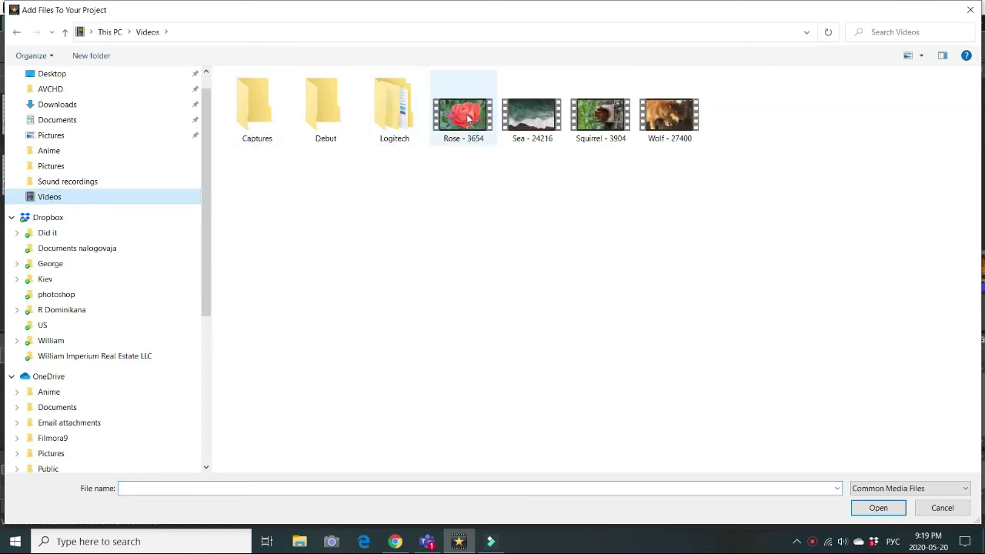
click(469, 118)
shift+click(669, 116)
click(878, 508)
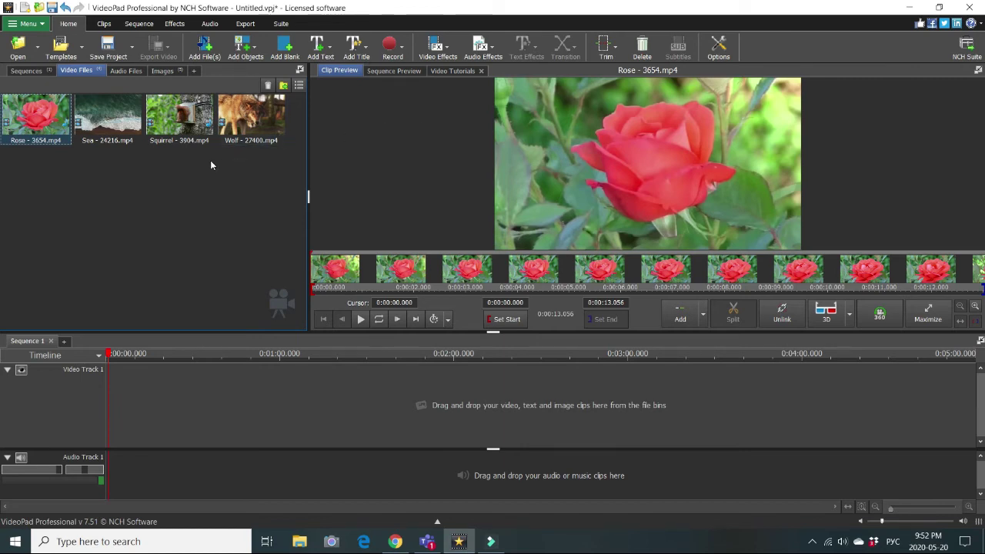
Place image 1.jpg at the start of the video track and zoom the timeline out
click(149, 390)
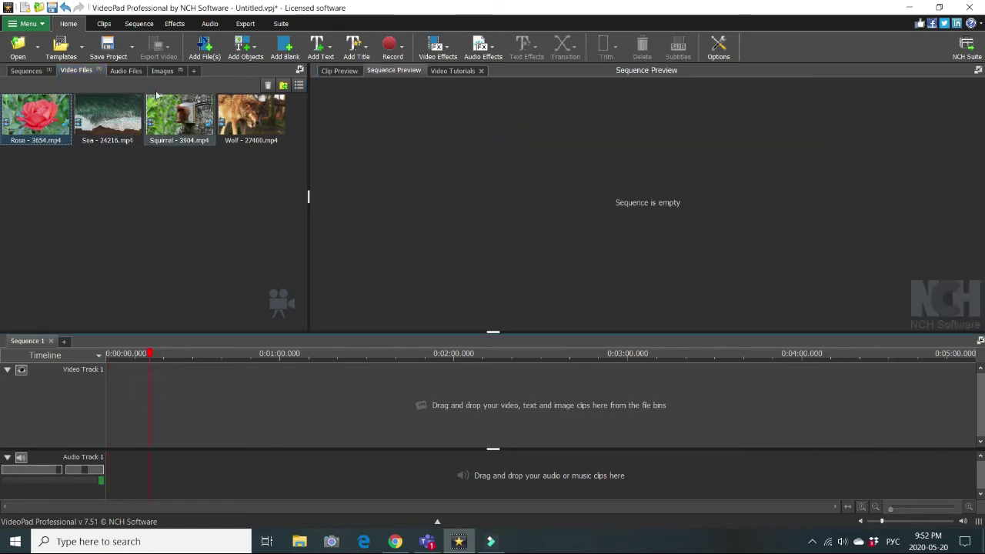
click(161, 71)
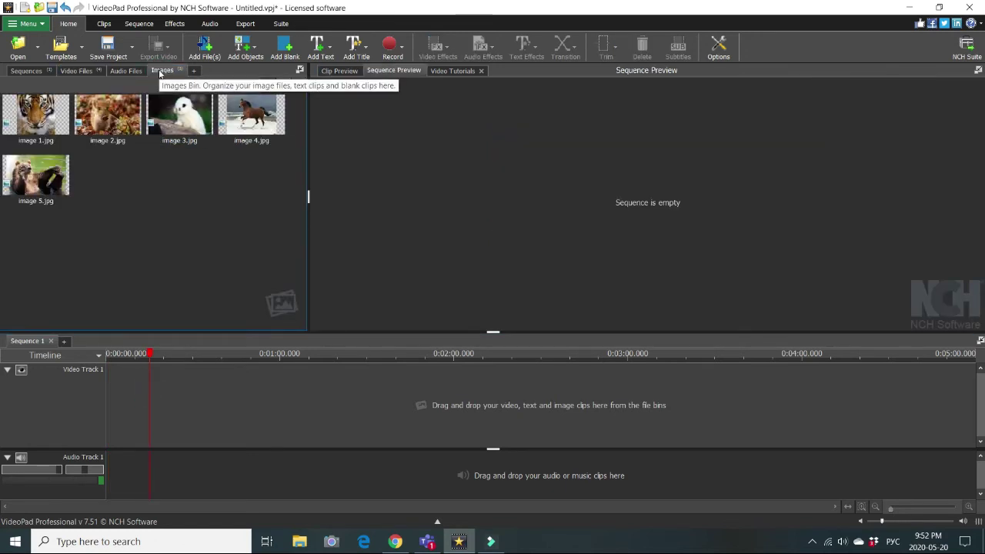
click(25, 114)
drag(25, 114, 117, 427)
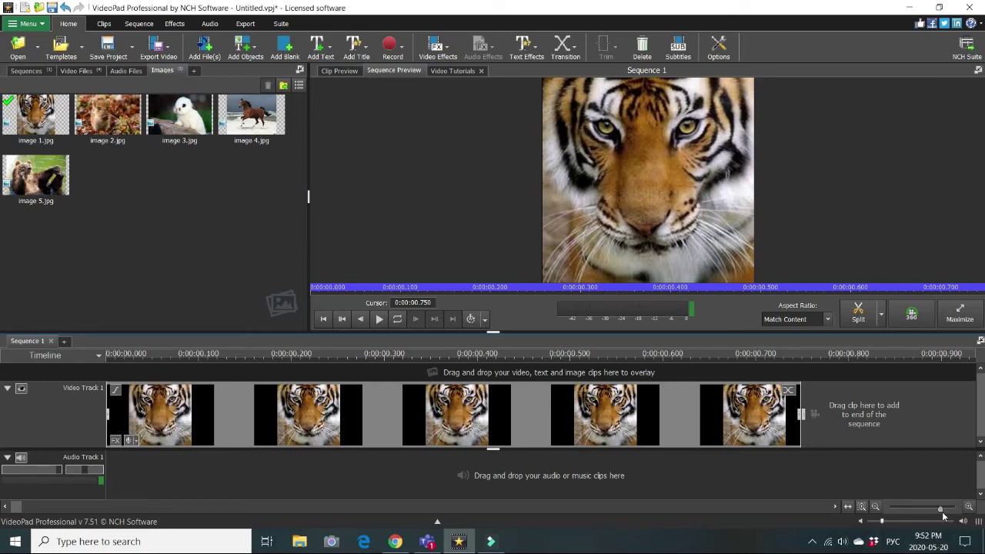
drag(932, 512, 916, 513)
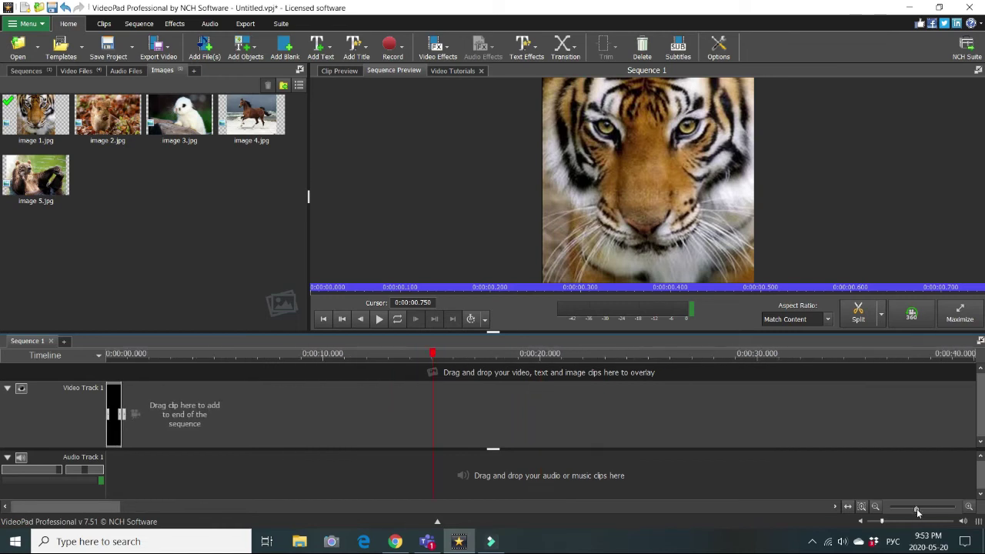
Add image 2.jpg through image 5.jpg in order after the tiger clip
drag(108, 115, 146, 420)
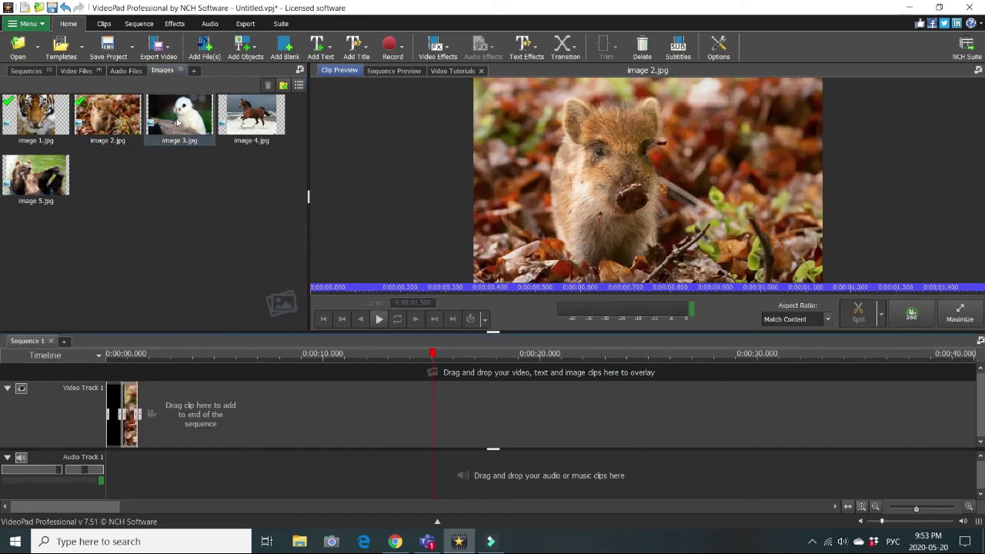
drag(177, 121, 146, 419)
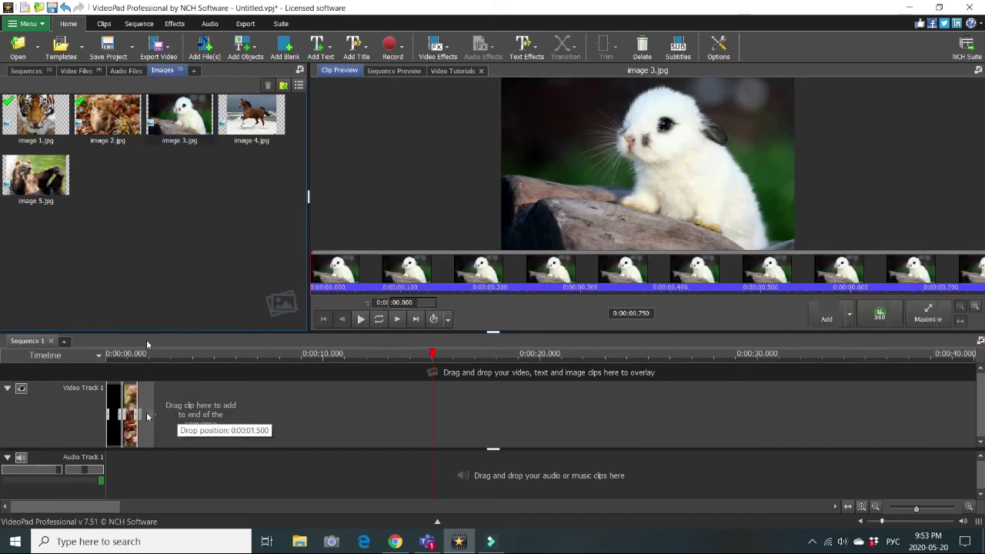
drag(254, 115, 162, 415)
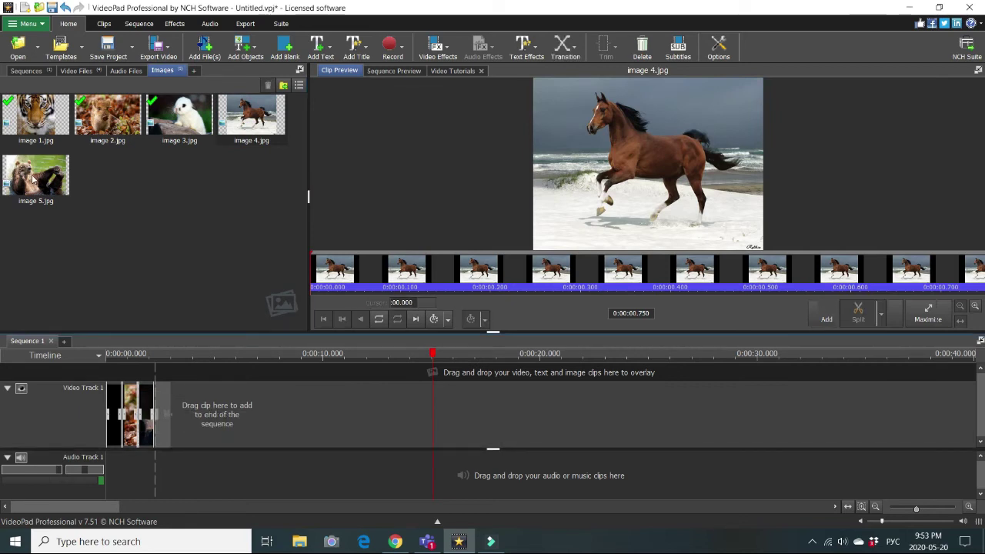
drag(32, 178, 179, 421)
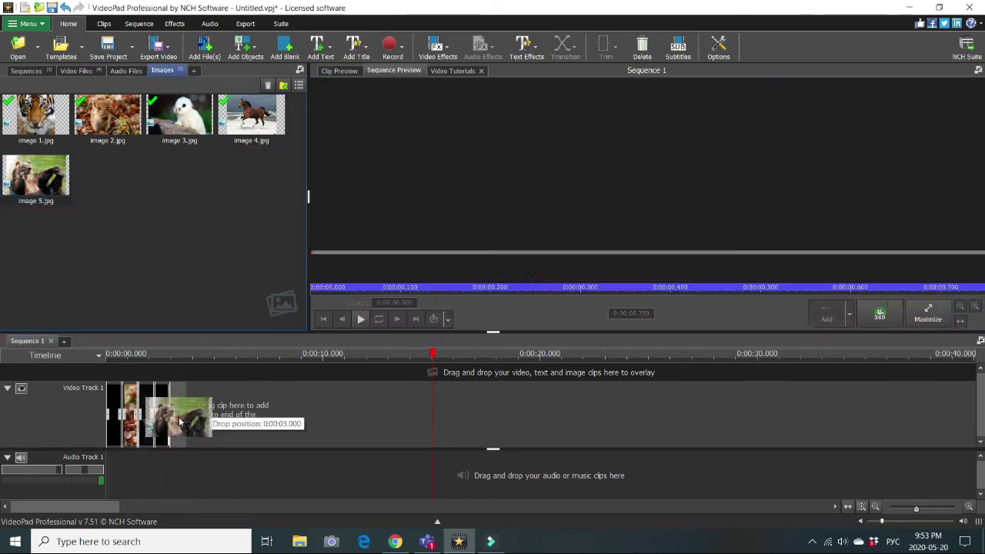
drag(179, 417, 178, 417)
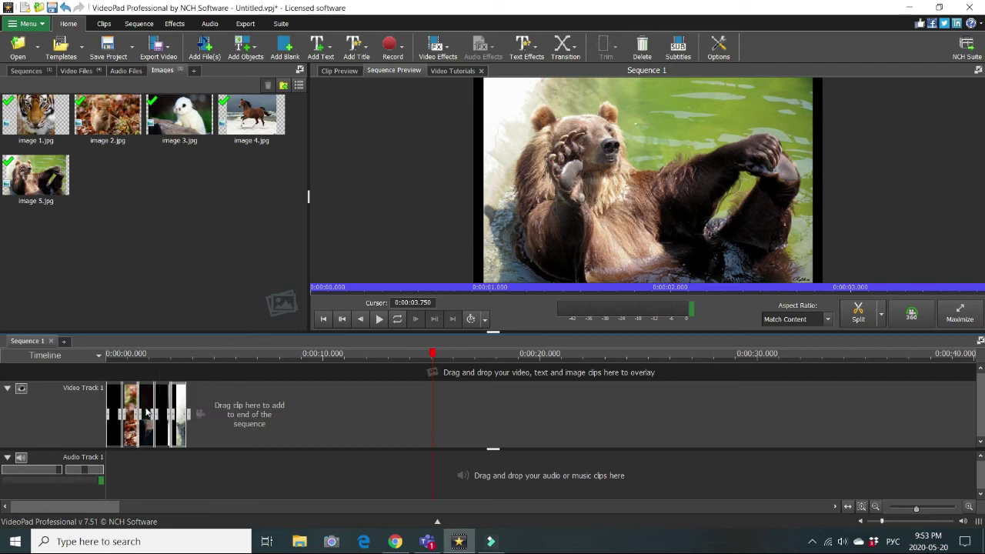
click(146, 413)
Drag the rabbit image clip's right edge so it stays on screen longer
mouse_move(151, 401)
mouse_down()
mouse_move(197, 407)
mouse_move(171, 414)
mouse_up()
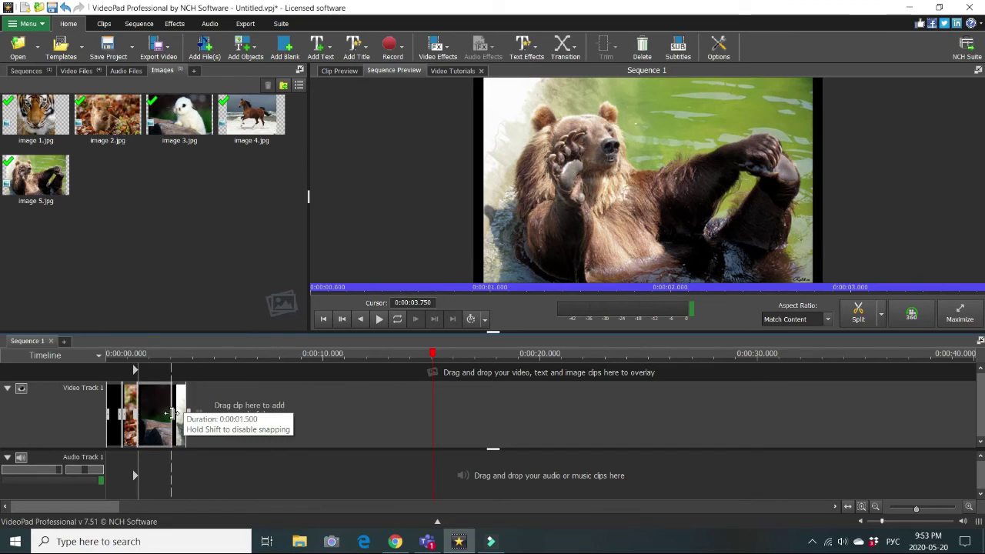
mouse_move(170, 414)
mouse_down()
mouse_move(161, 416)
mouse_move(205, 429)
mouse_up()
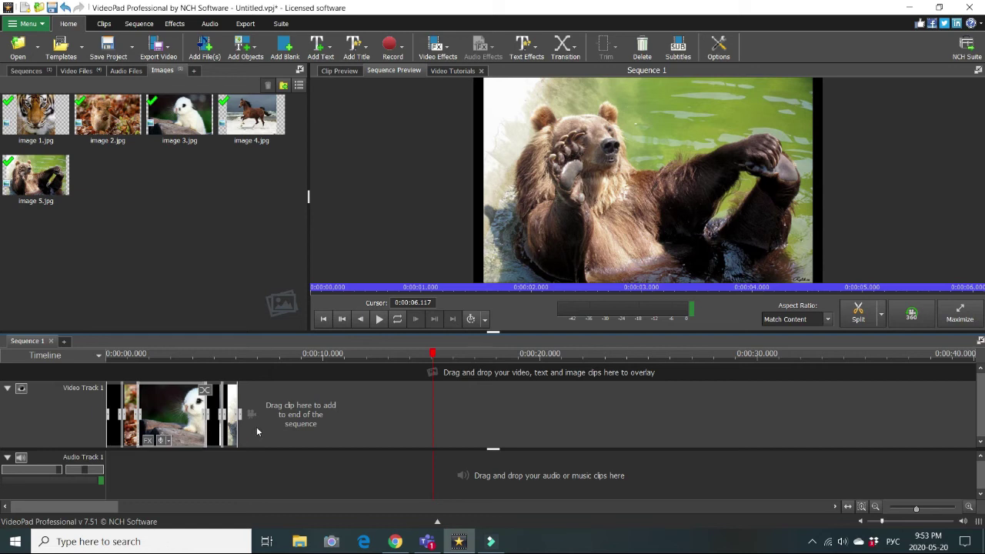
click(86, 72)
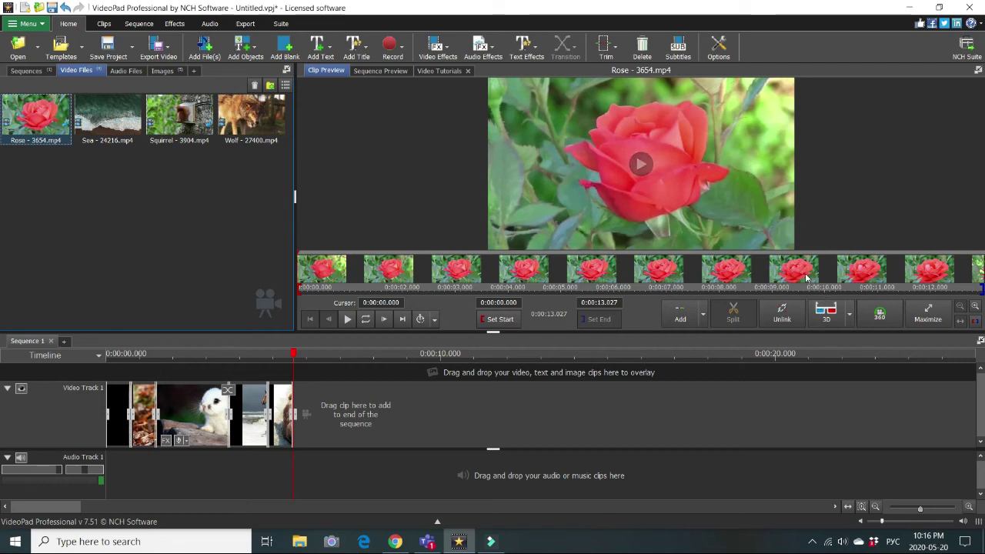
Set the Rose clip's start point at 0:00:02.230
click(298, 259)
drag(298, 259, 400, 266)
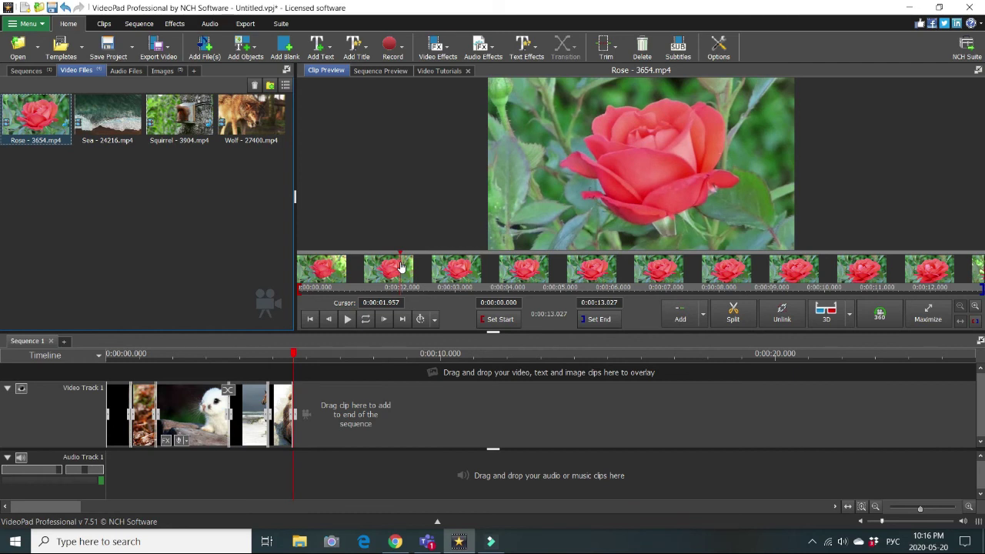
drag(400, 266, 411, 257)
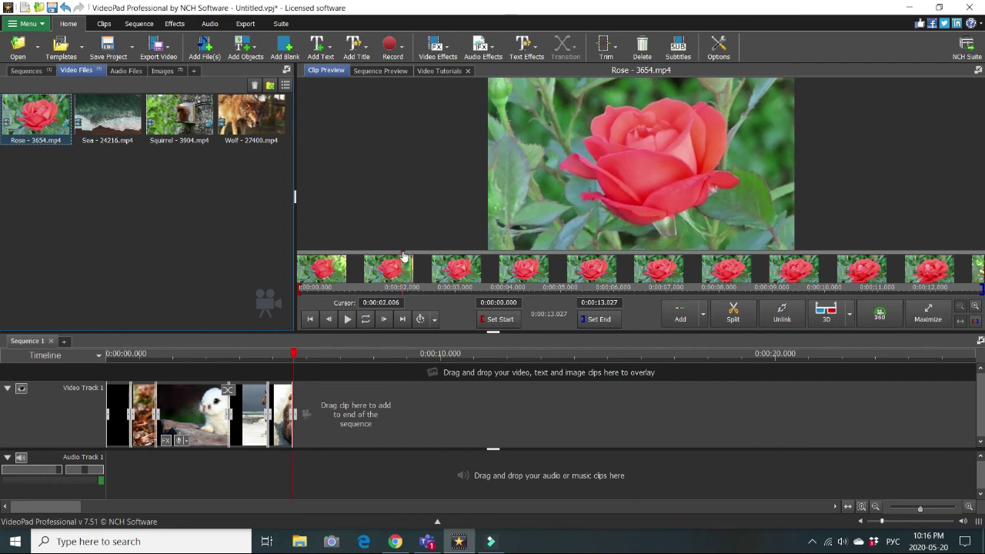
drag(412, 256, 415, 257)
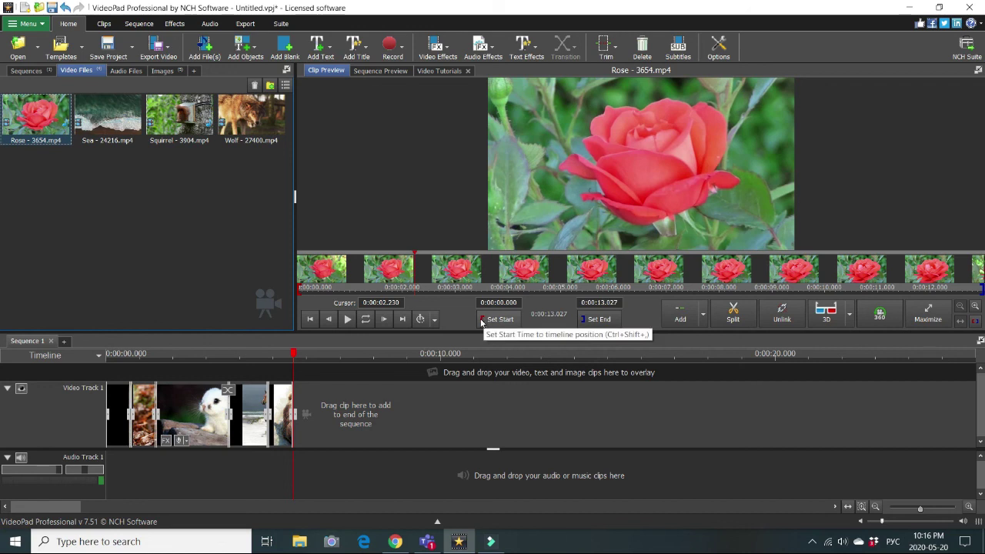
click(482, 322)
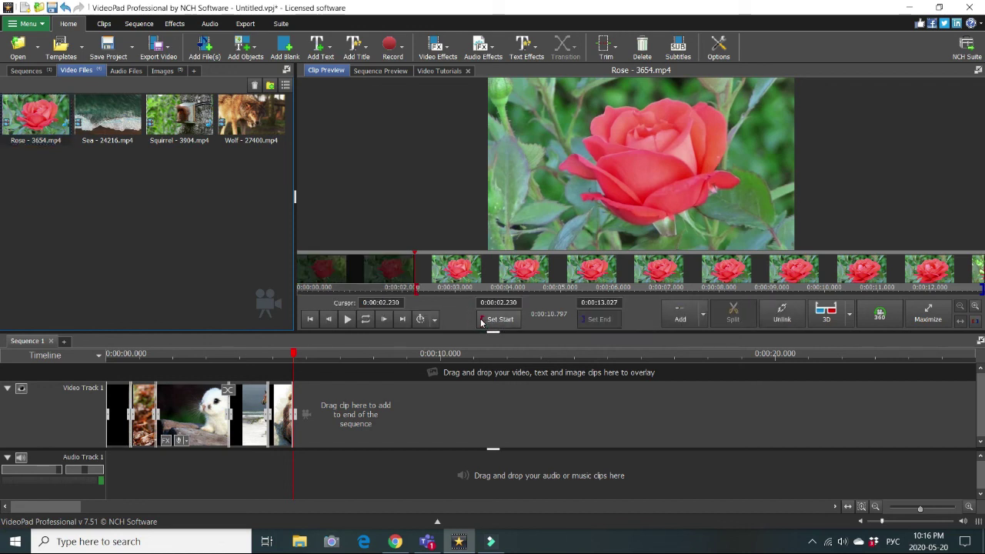
Set the Rose clip's end at 0:00:09.152 and place it after the bear image
click(414, 275)
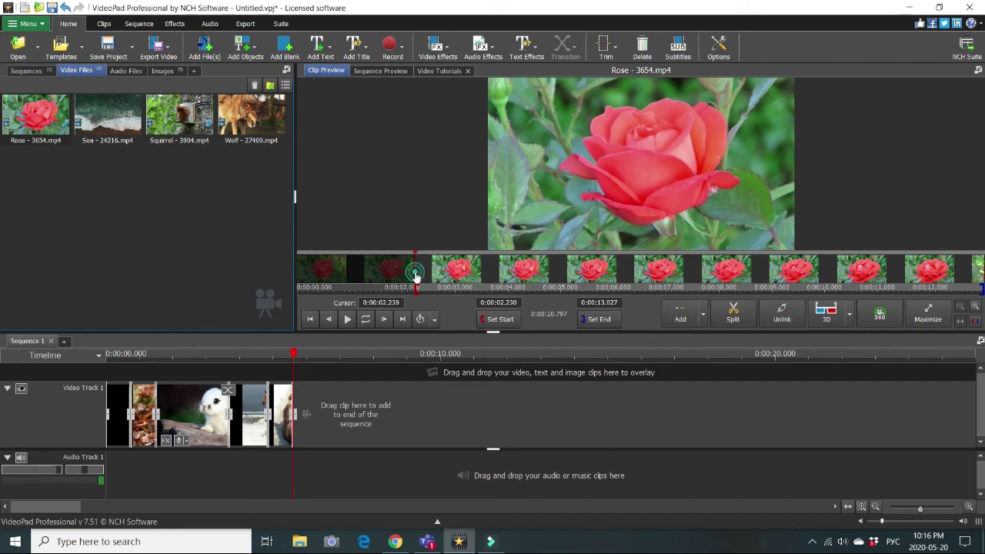
click(779, 274)
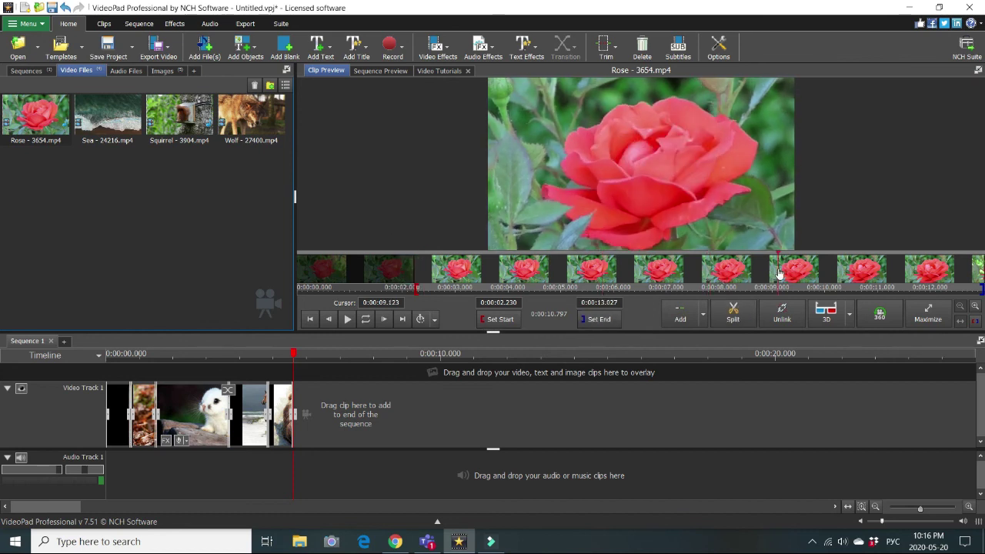
click(780, 274)
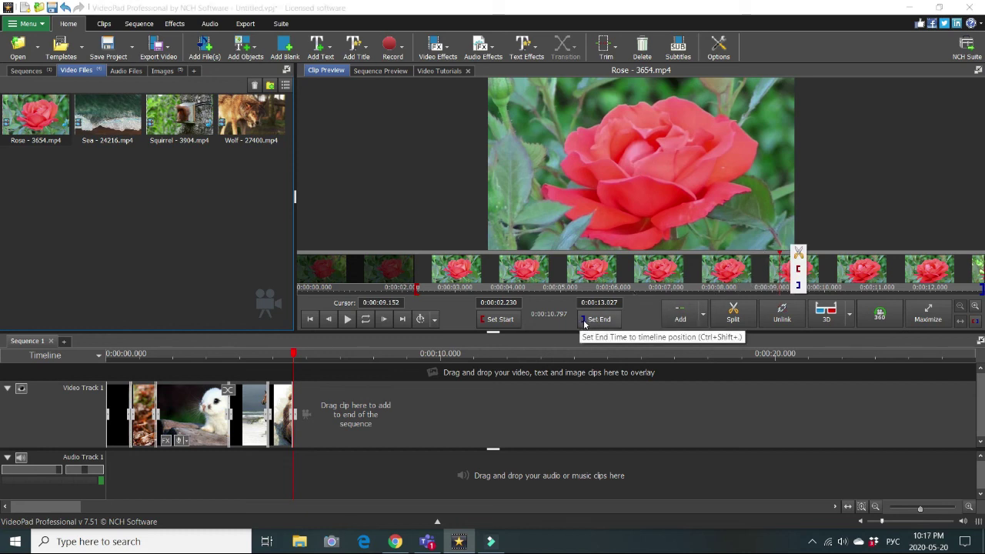
click(584, 321)
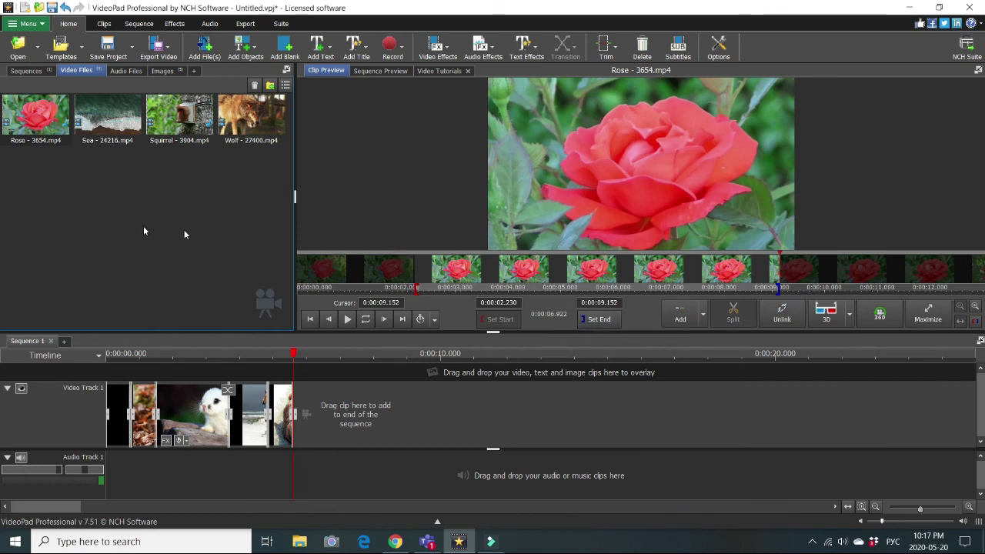
mouse_move(35, 116)
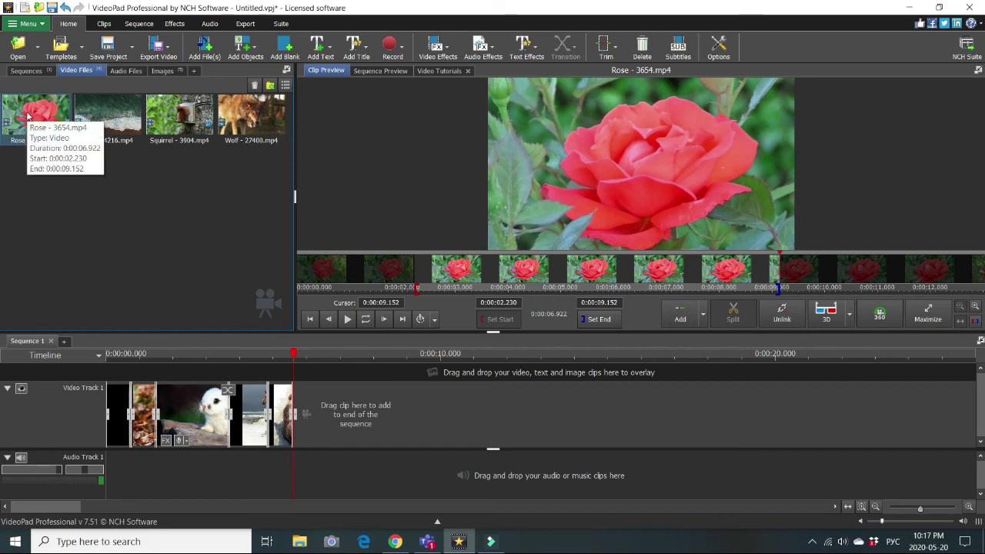
drag(27, 116, 322, 417)
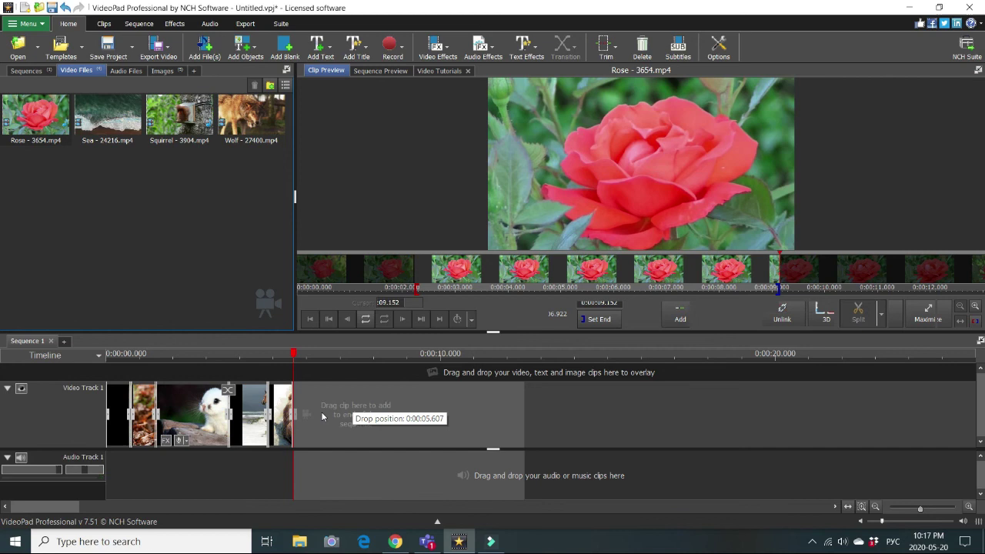